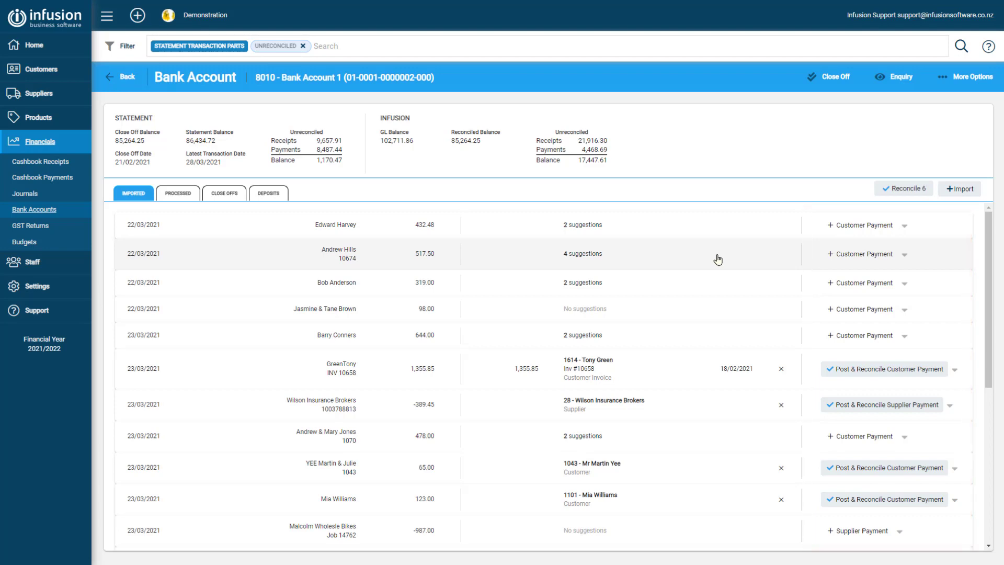
Step: Review the suggested matches for the 517.50 receipt dated 22/03/2021 and collapse them again
left_click(718, 259)
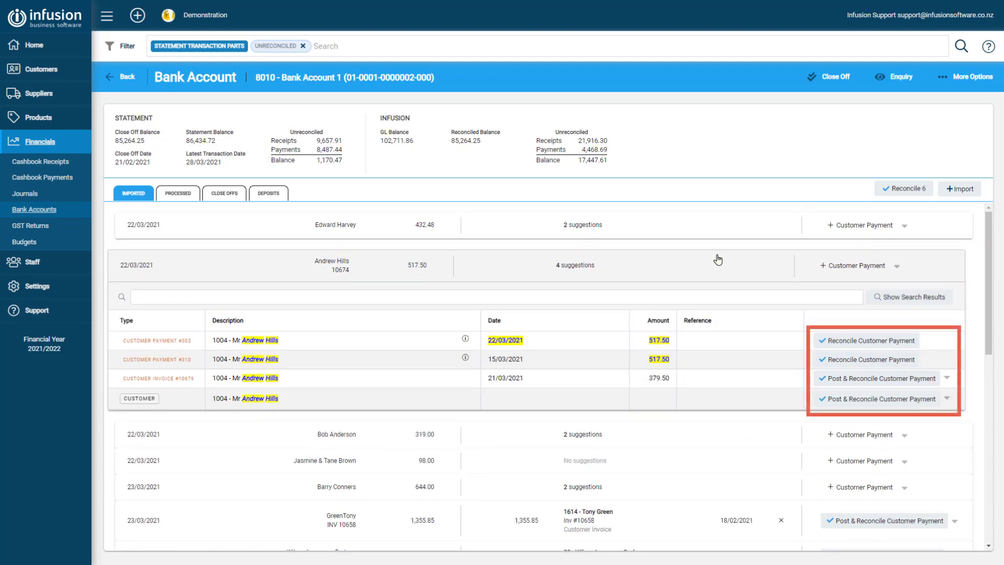
left_click(718, 259)
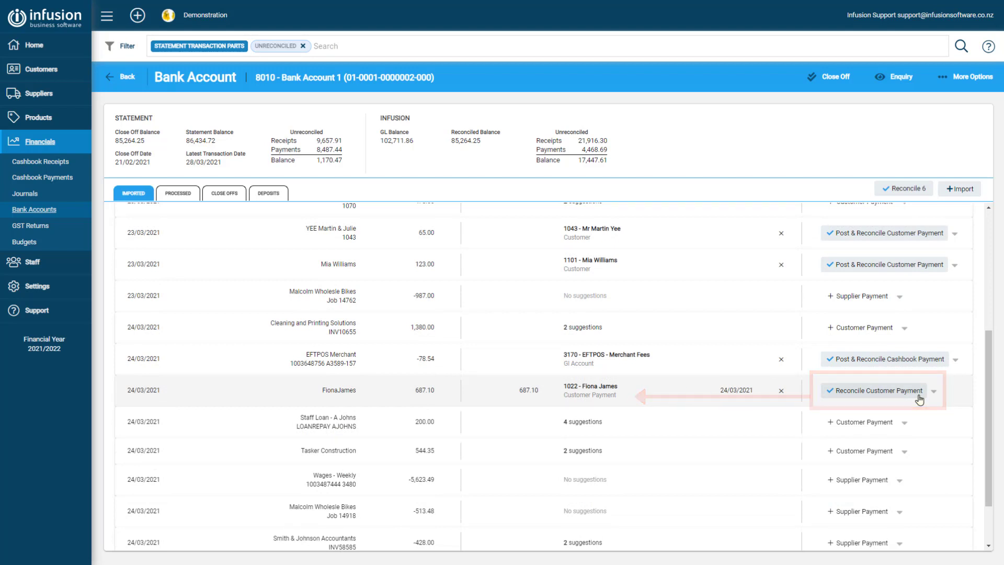
Step: Reconcile the matched 687.10 customer payment of 24/03/2021, and post and reconcile the 65.00 customer payment of 23/03/2021
left_click(919, 400)
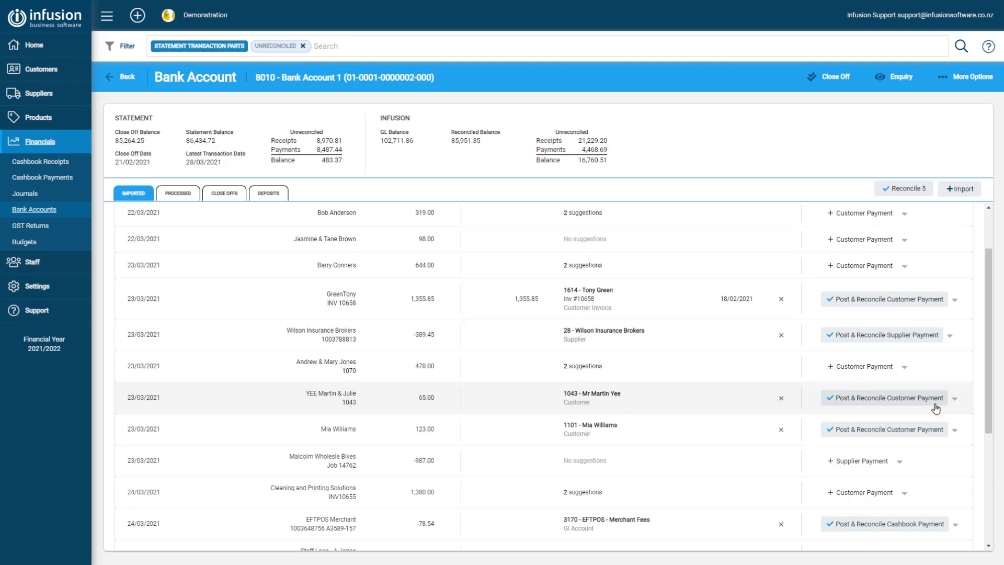
left_click(935, 403)
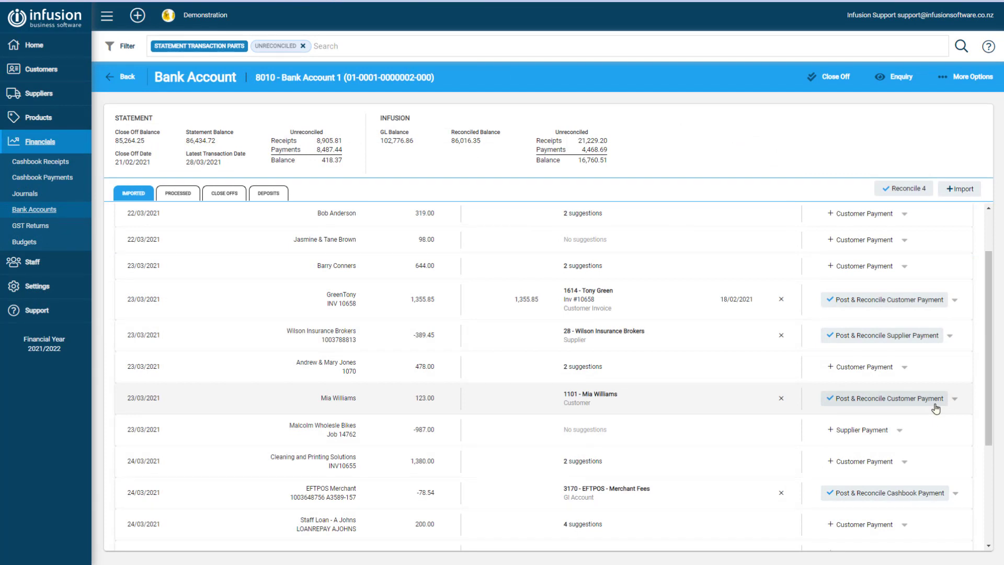
Step: Remove the suggested customer pairing from the 123.00 receipt dated 23/03/2021
left_click(783, 404)
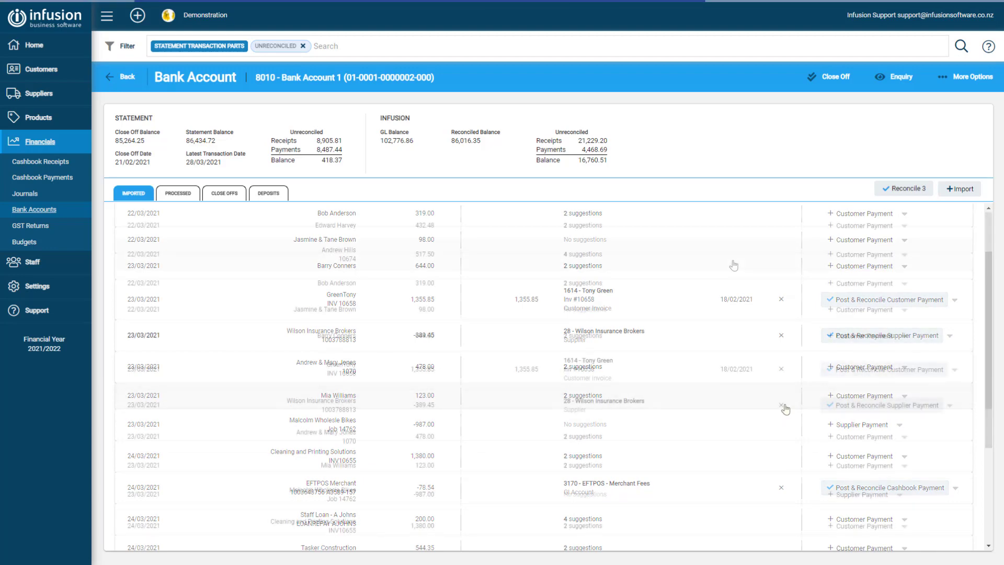
scroll(733, 265, "up", 2)
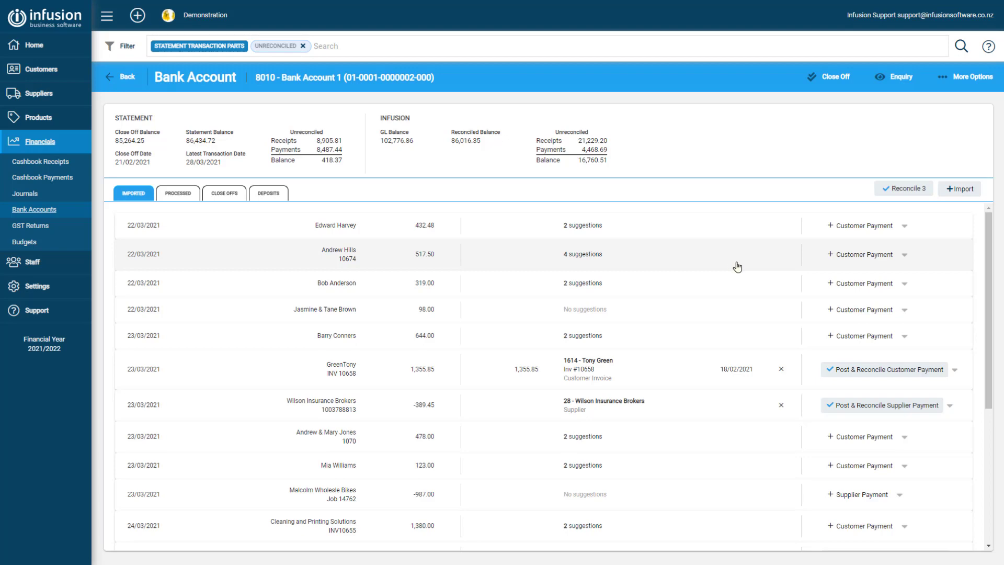
Step: Pair the 517.50 receipt with the suggested customer payment whose date of 22/03/2021 and amount both match
left_click(737, 267)
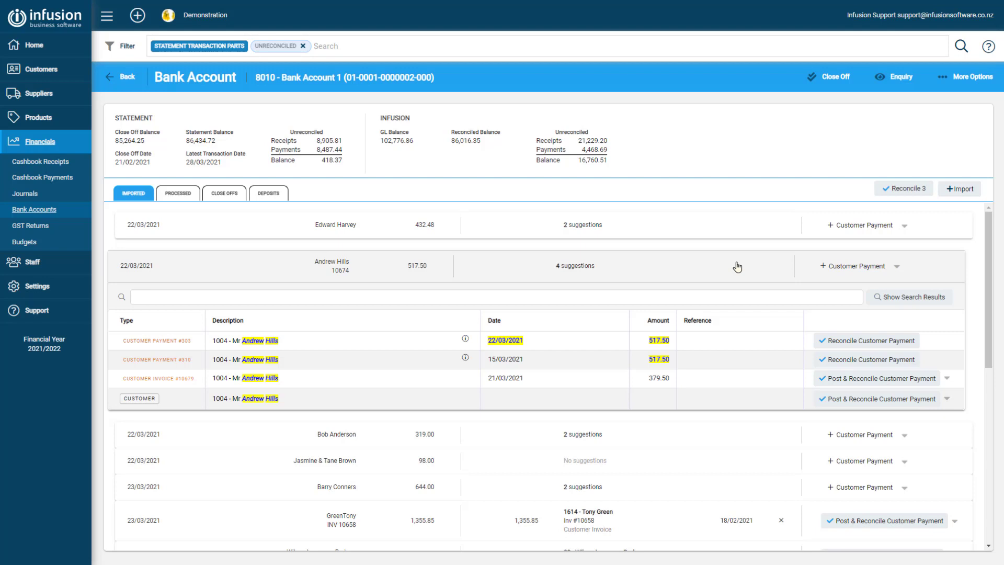
mouse_move(466, 360)
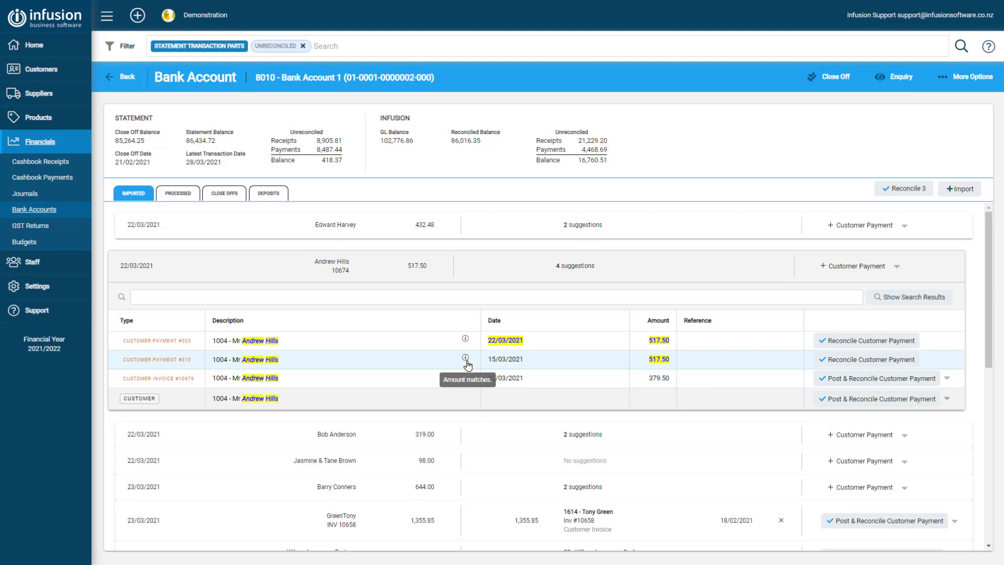
left_click(695, 342)
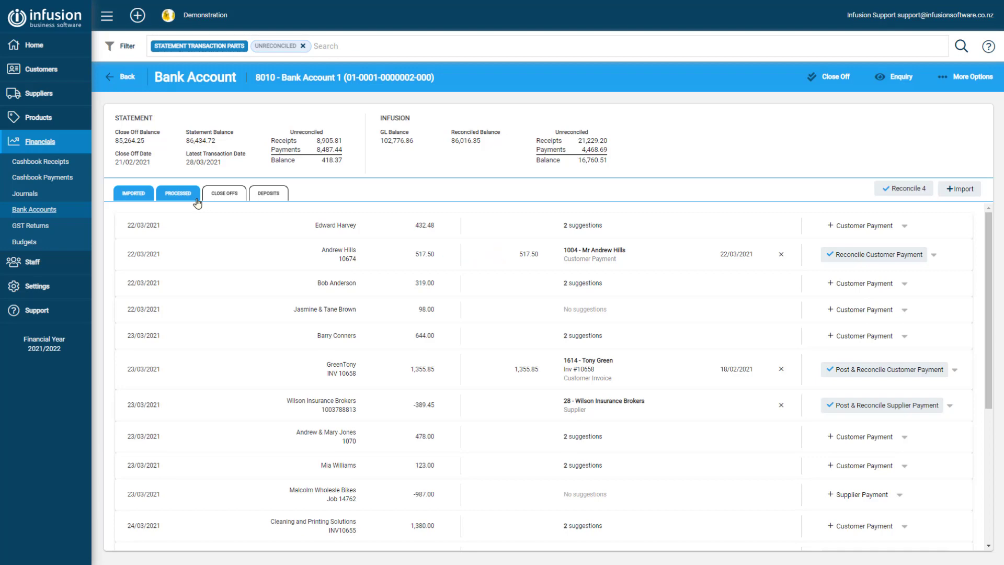
Step: Review the account's unreconciled processed transactions and return to the imported statement transactions
left_click(197, 202)
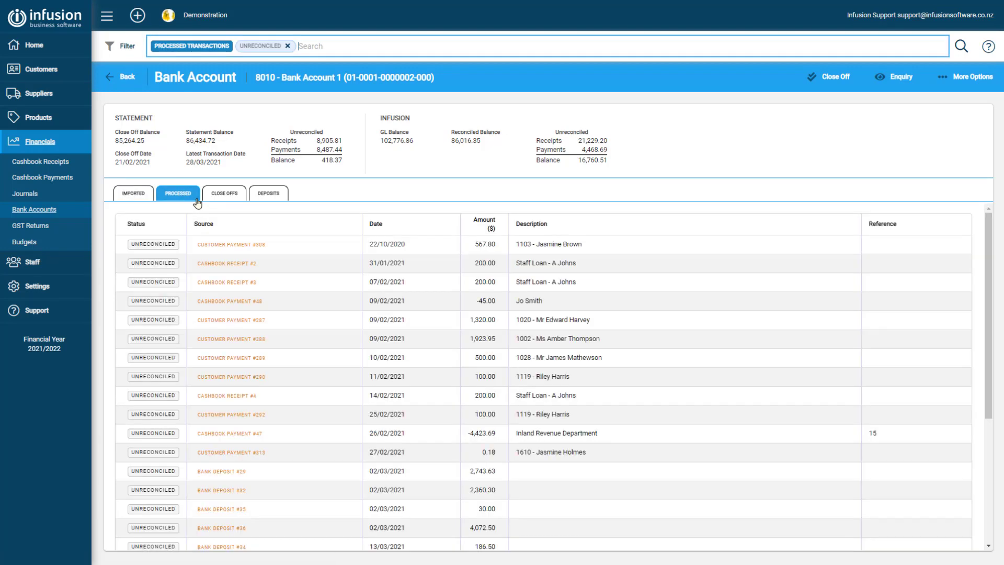
left_click(145, 203)
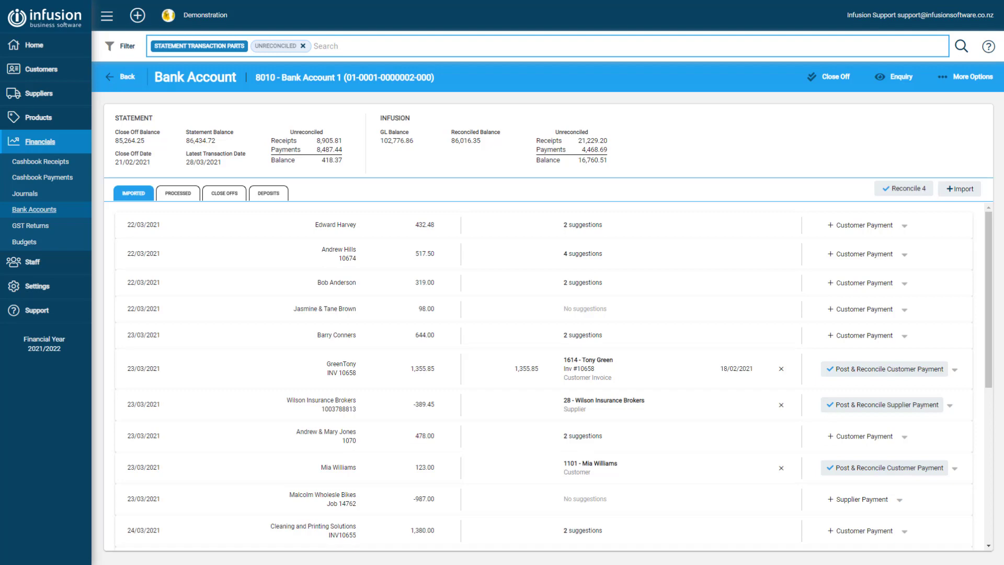
Step: Create a supplier payment to Wilson Insurance Brokers from the -389.45 transaction with the note "Extra Car Cover", and post and reconcile it
left_click(950, 410)
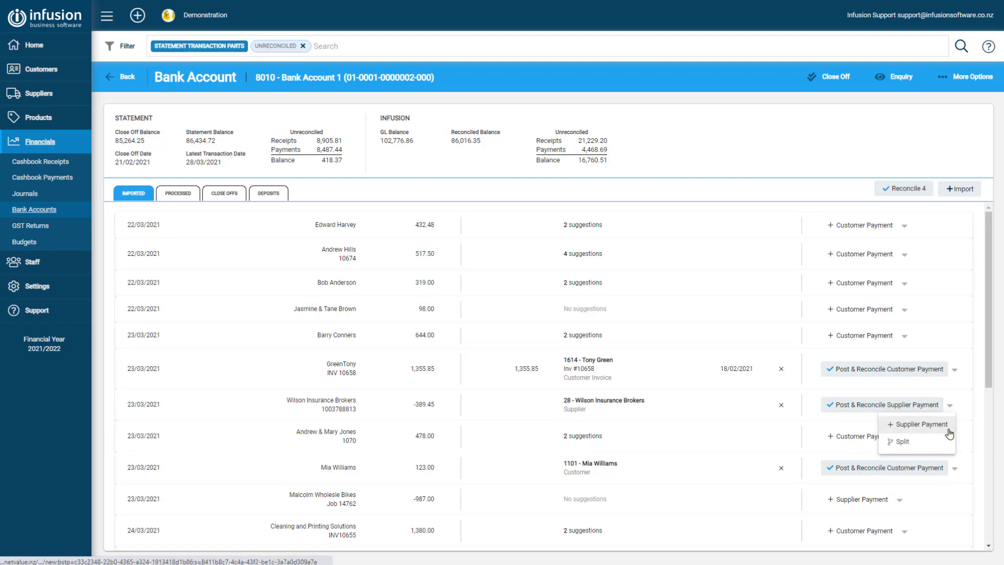
left_click(949, 433)
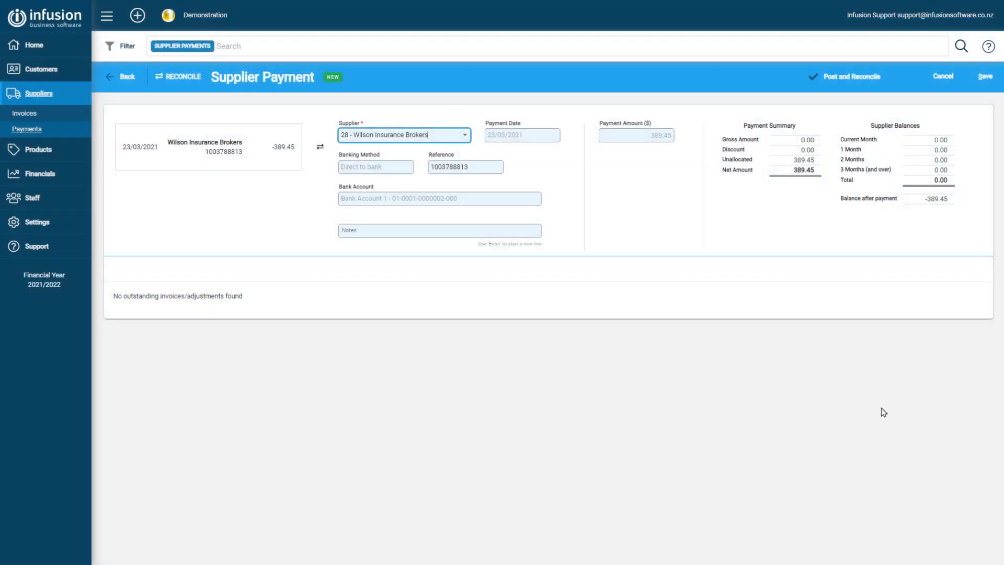
left_click(497, 230)
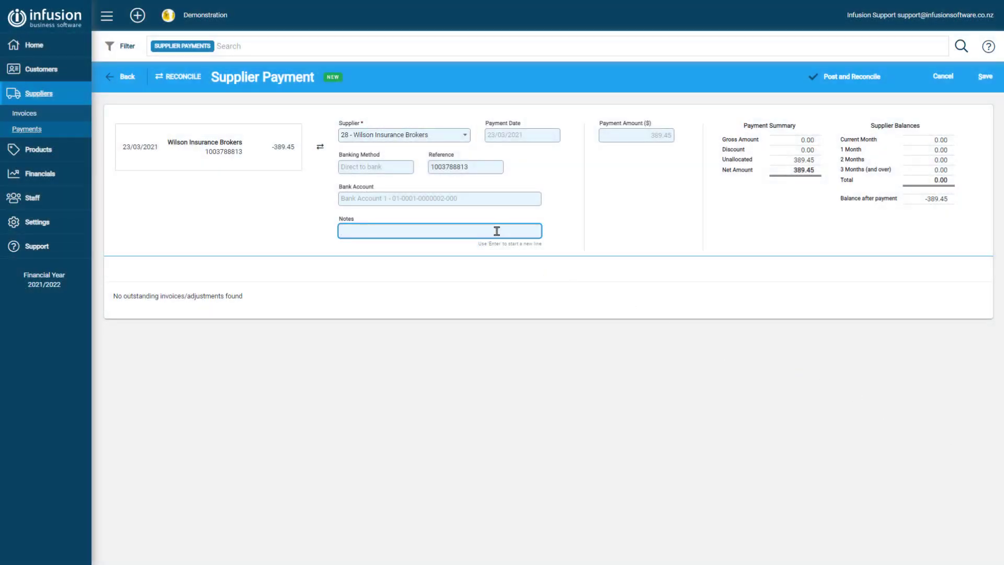
type("Extra Car Cover")
left_click(861, 86)
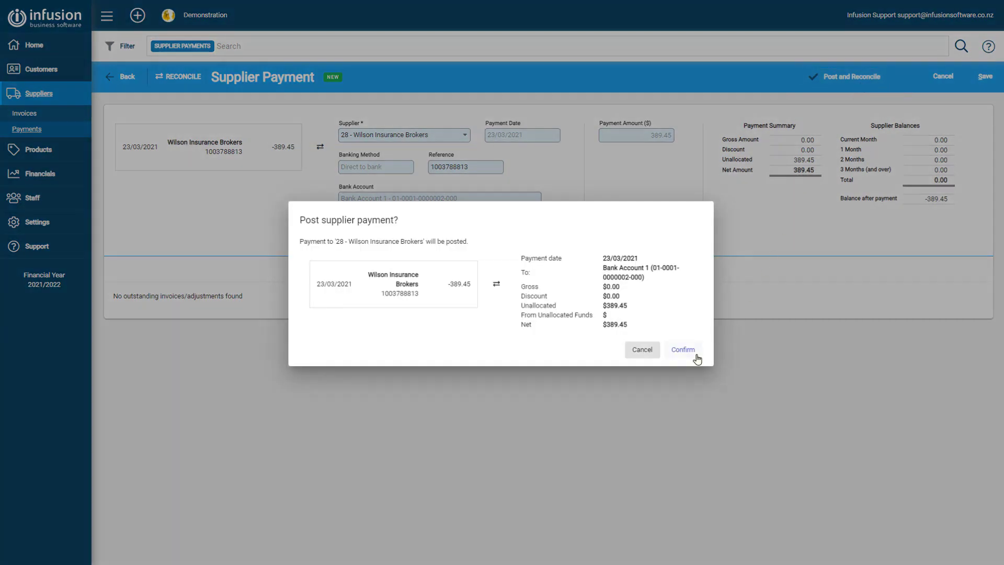
left_click(697, 359)
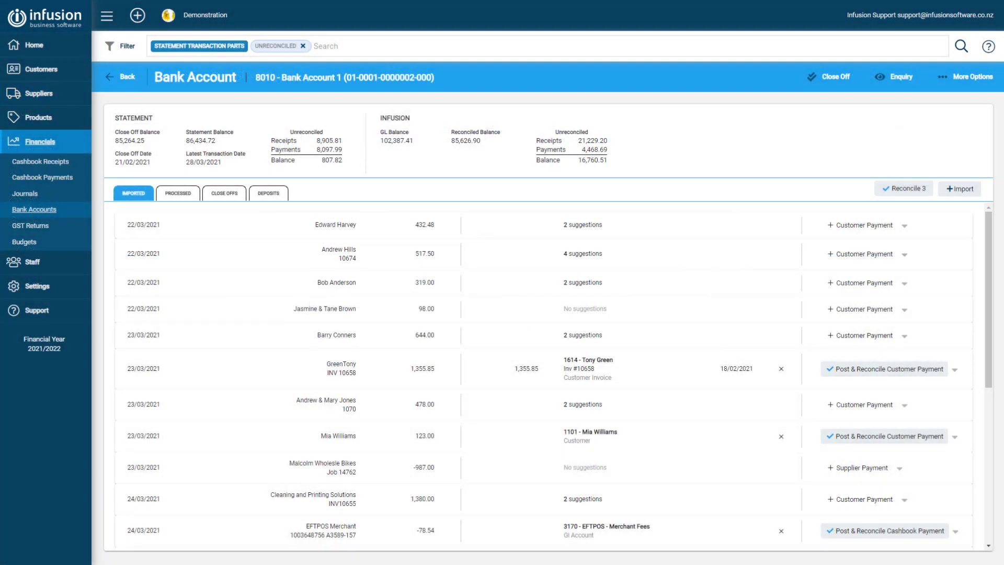
Step: Create a customer payment for Bob And Tom Support Services from the 319.00 receipt, allocate it with Auto Pay, and post and reconcile it
left_click(877, 293)
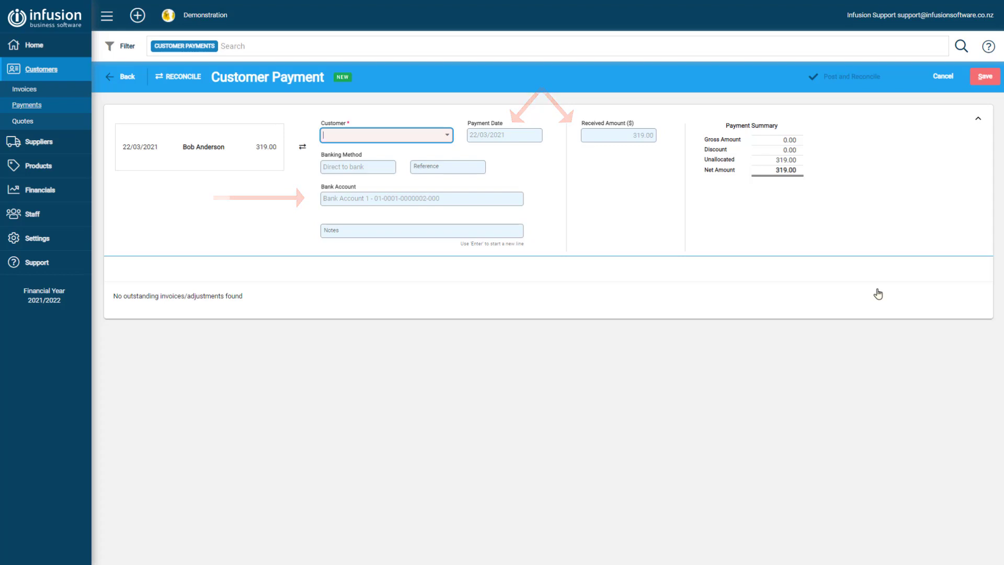
type("Bob")
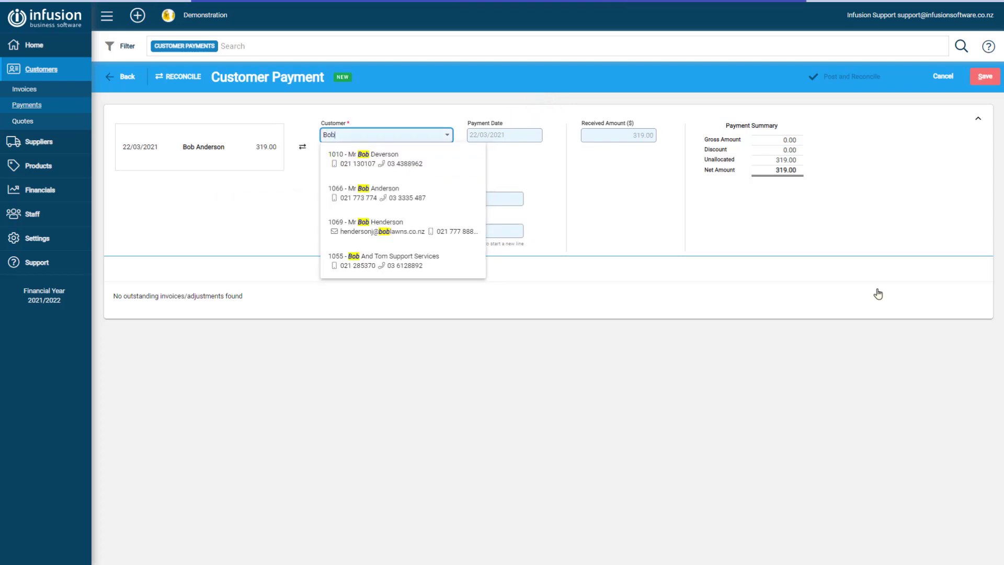
left_click(449, 268)
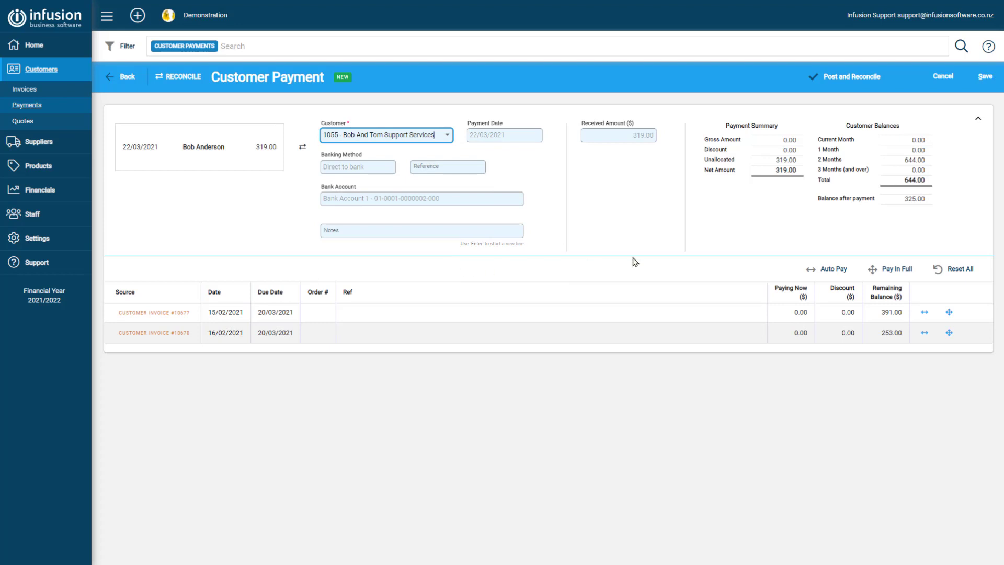
left_click(814, 275)
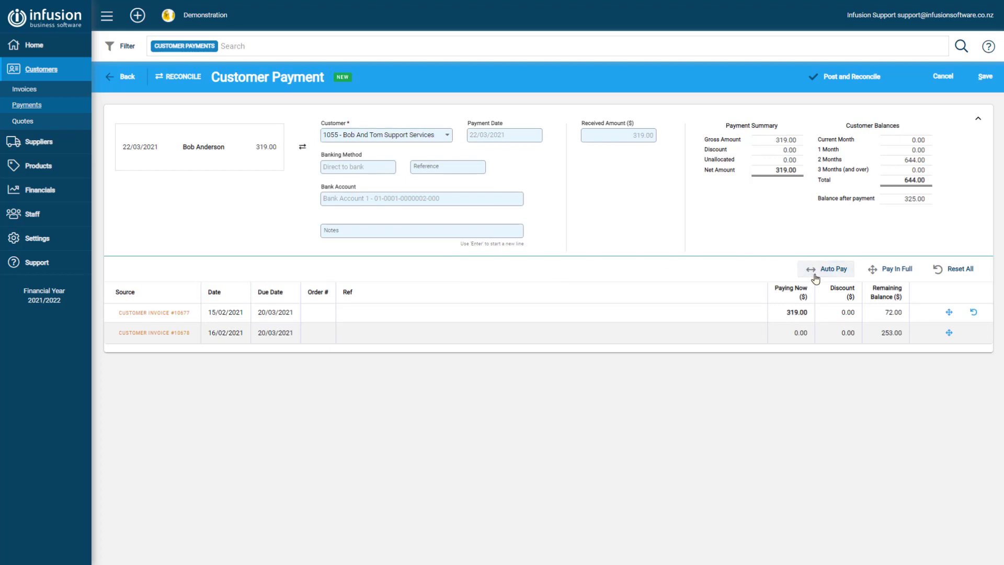
left_click(845, 88)
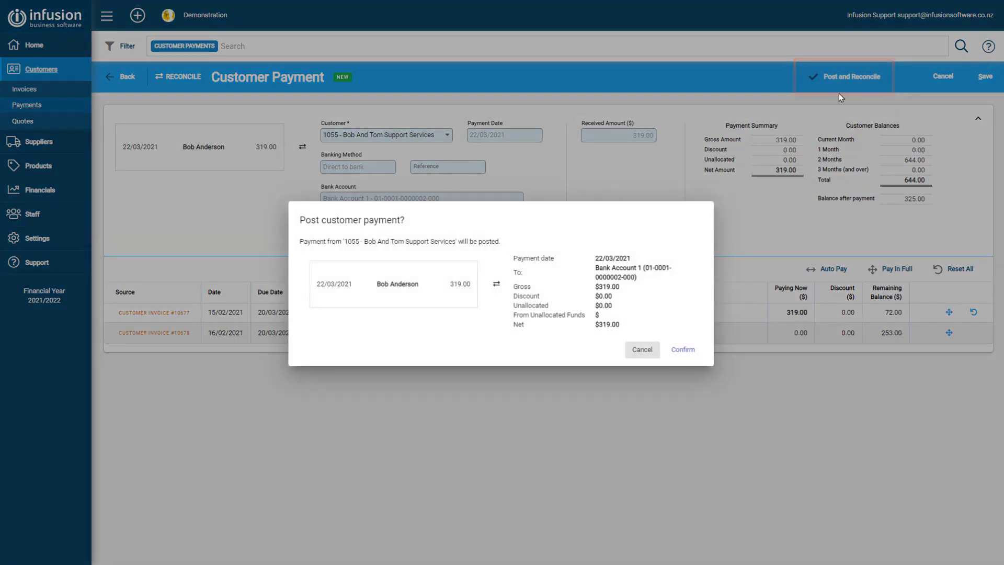
left_click(693, 355)
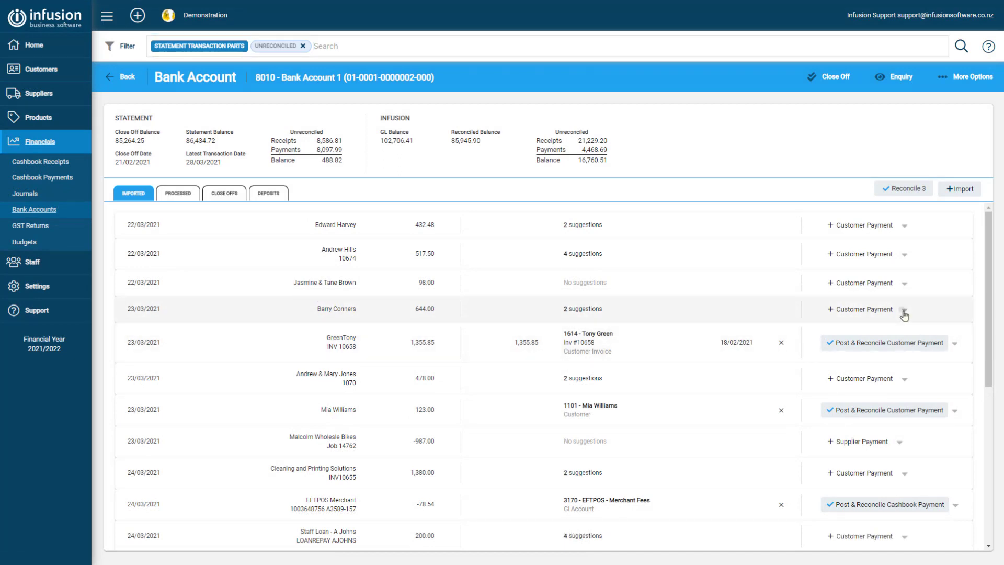
Step: Check which other transaction types can be created from the 644.00 receipt dated 23/03/2021
left_click(904, 312)
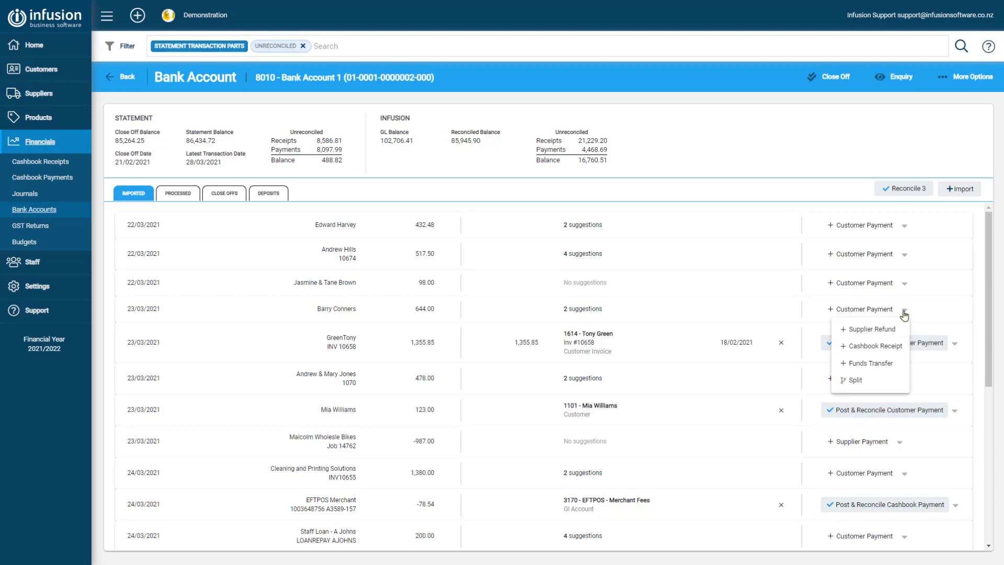
left_click(935, 318)
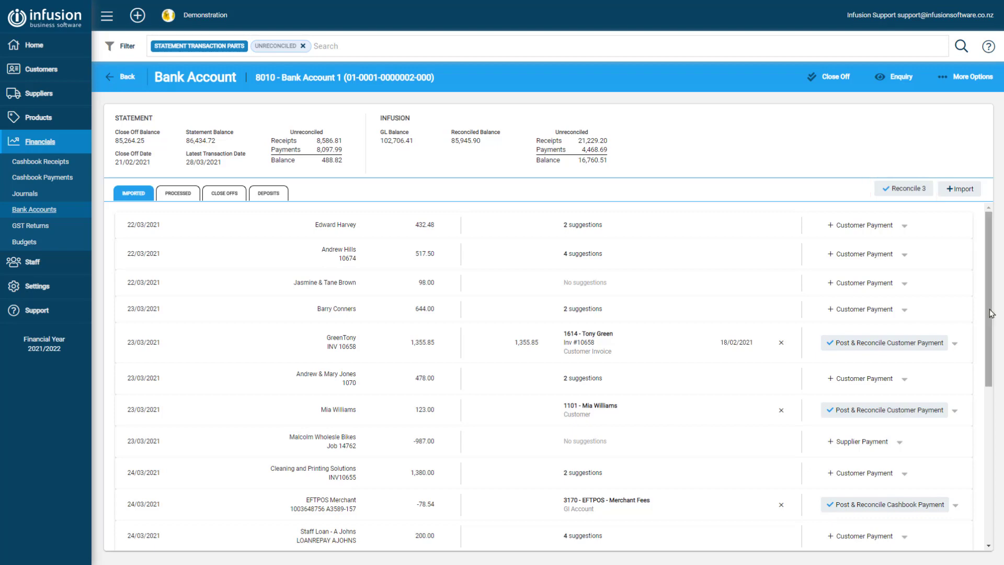
Step: Reconcile the three remaining paired statement transactions together as one batch
left_click_drag(989, 309, 1002, 465)
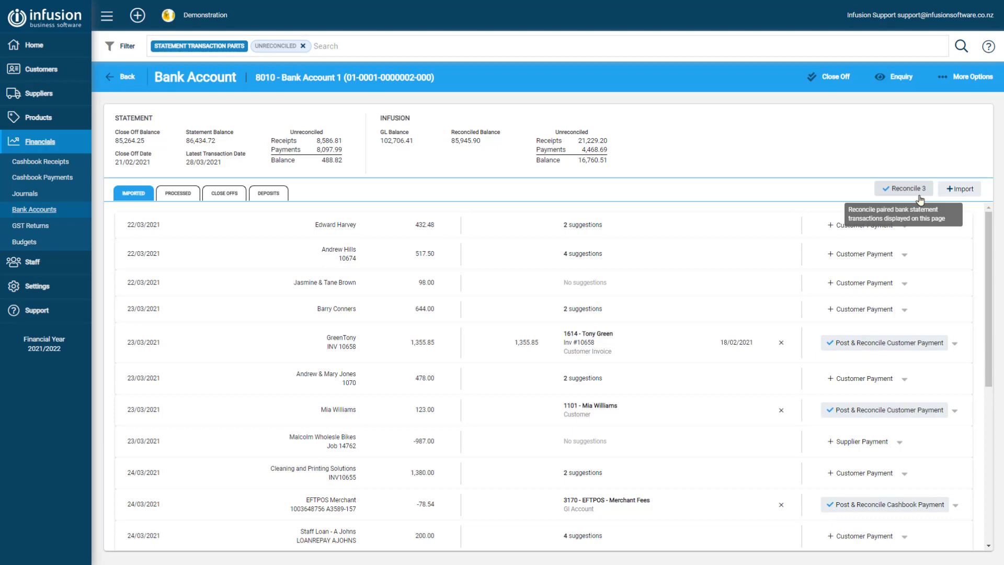
left_click(919, 196)
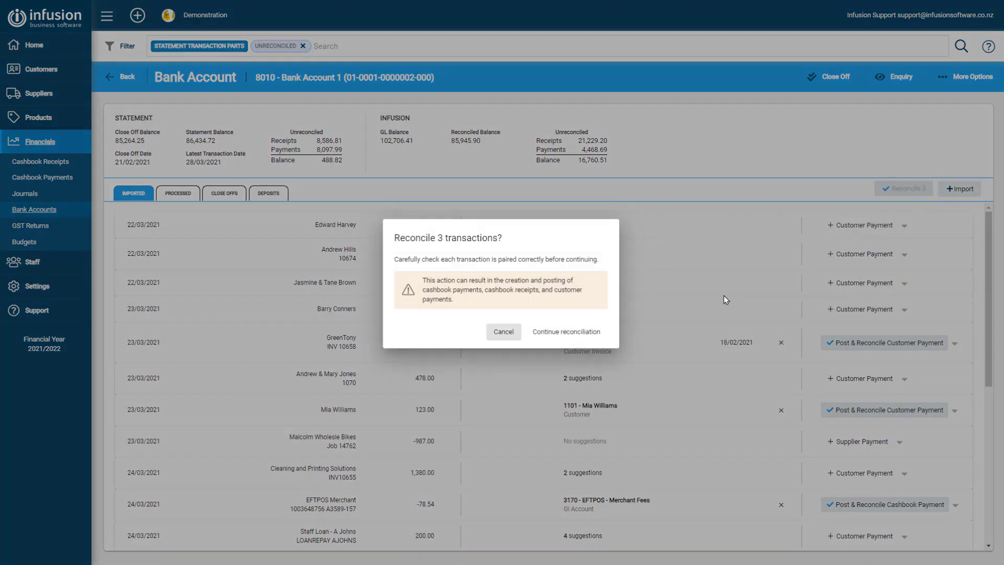
left_click(558, 337)
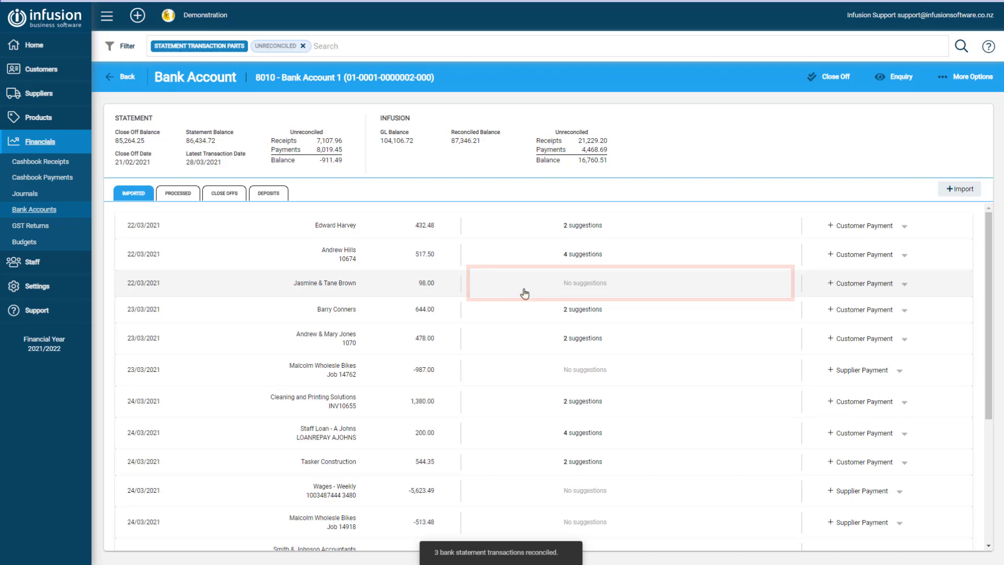
Step: Search for matches to the 98.00 receipt dated 22/03/2021 by the customer's first name, and collapse the search
left_click(525, 292)
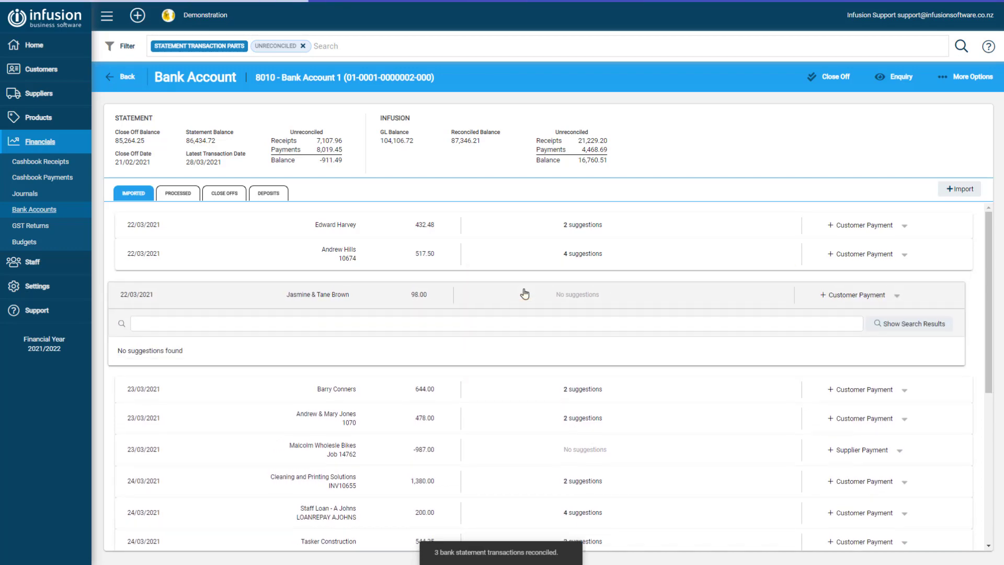
left_click(511, 324)
type("Jasmine")
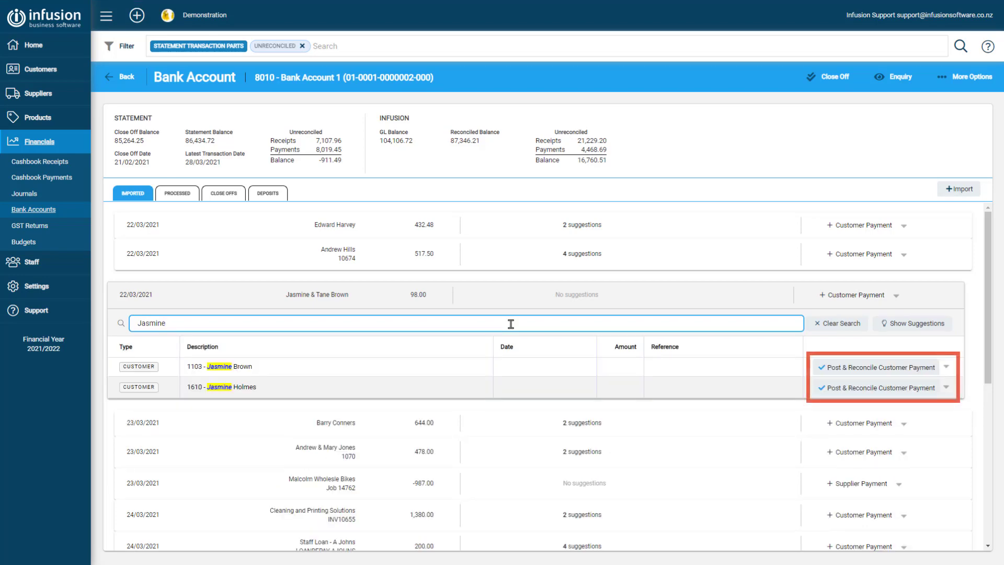
left_click(843, 294)
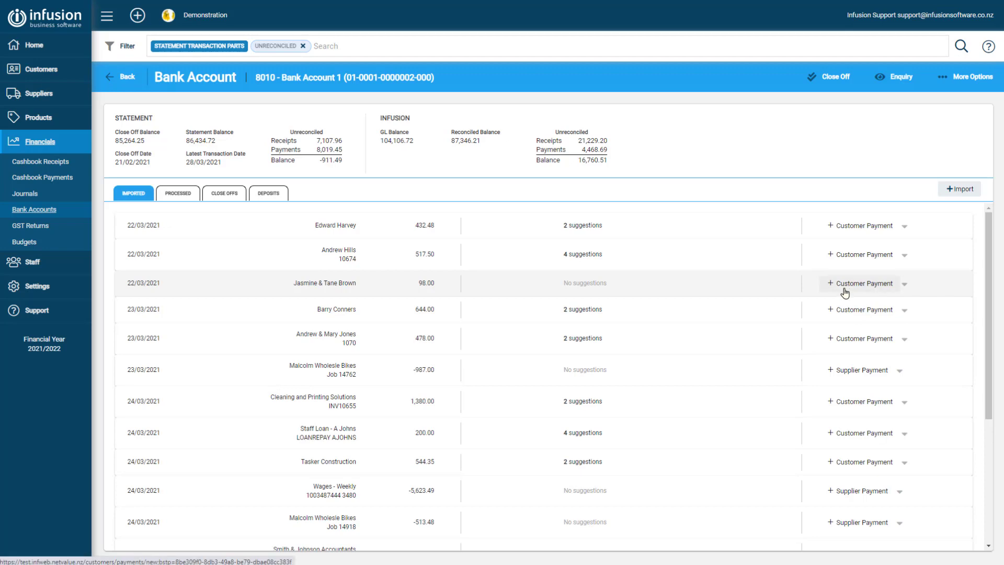
Step: Create a customer payment from the 98.00 receipt, choose the customer with the matching full name, and post and reconcile it
left_click(844, 288)
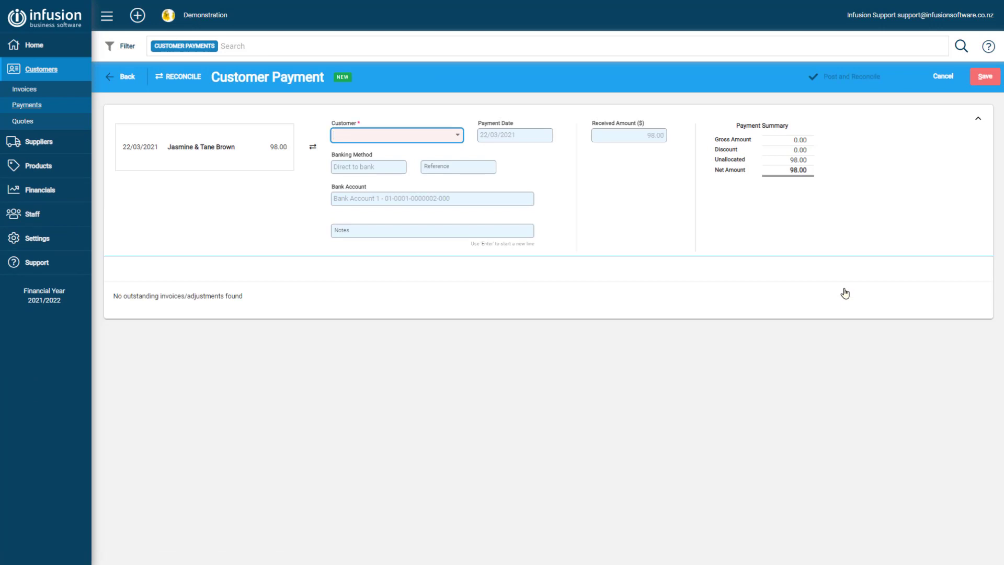
type("Jasmine")
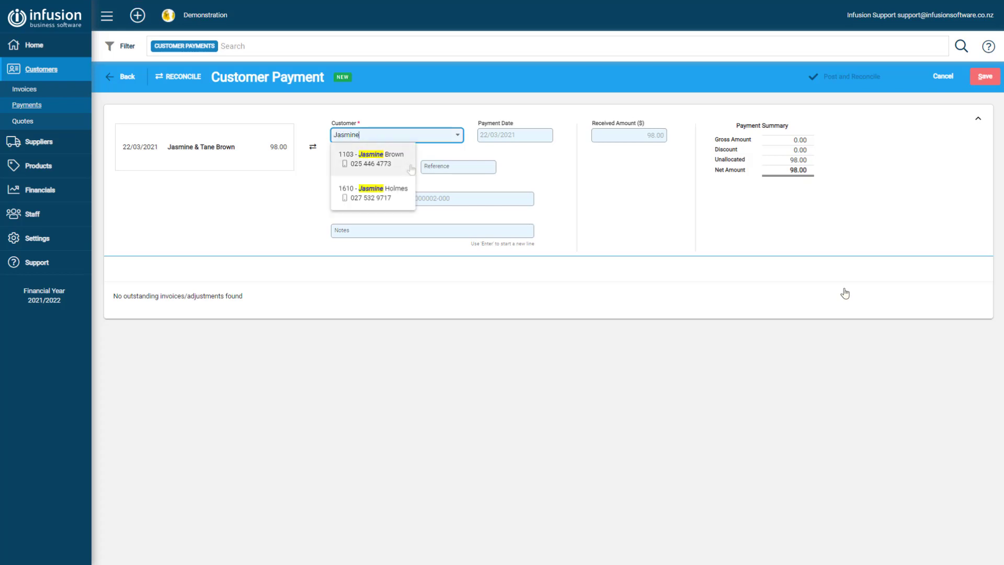
left_click(411, 169)
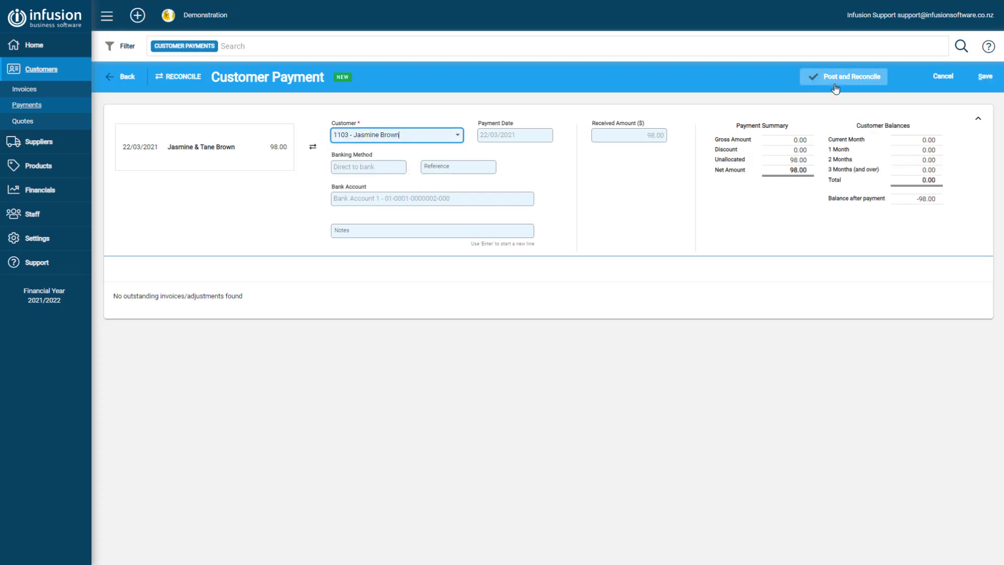
left_click(836, 83)
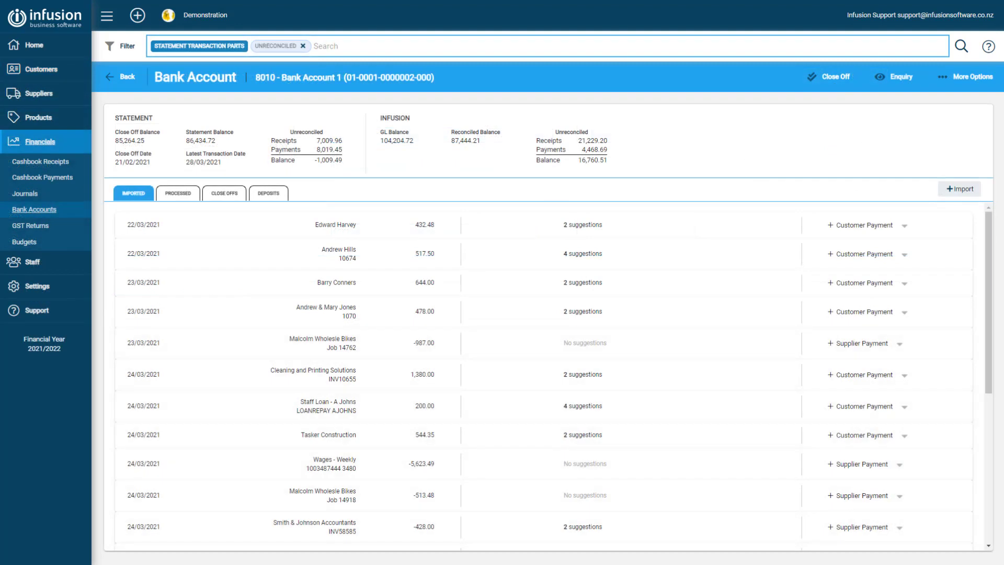